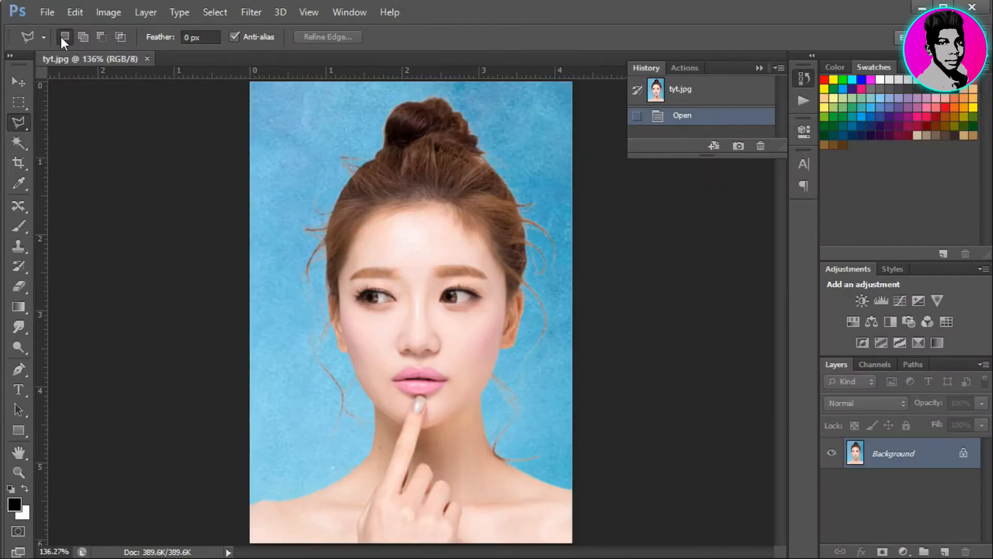
pyautogui.click(46, 13)
pyautogui.click(60, 43)
pyautogui.scroll(-3, 562, 260)
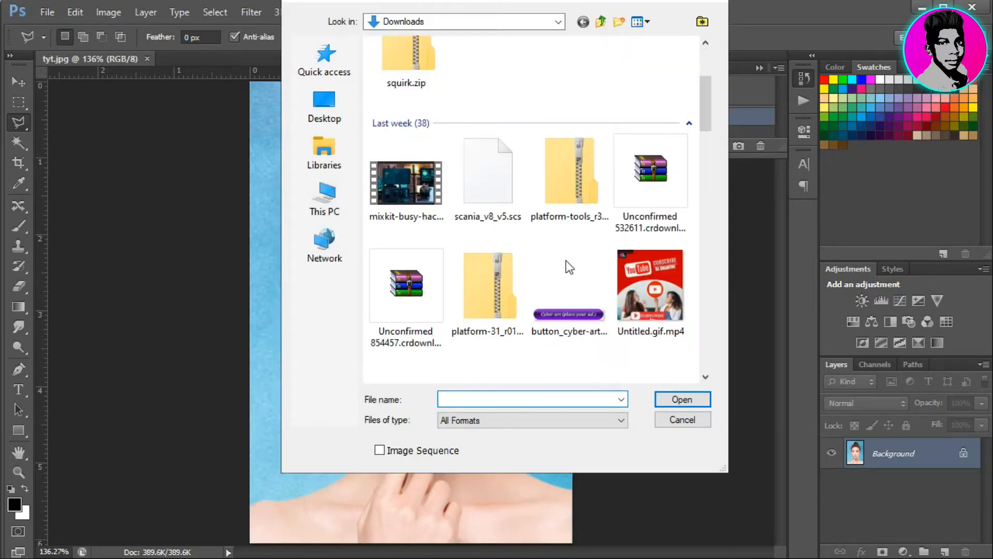
pyautogui.scroll(-3, 567, 267)
pyautogui.press('Escape')
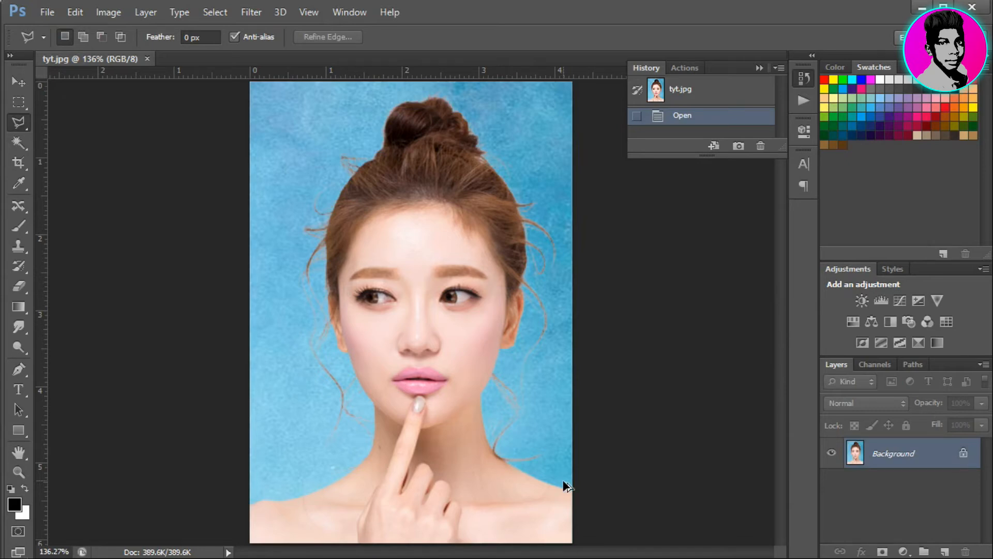
# Step: Start a Polygonal Lasso outline at the shoulder on the image's right edge and trace around the stray hairs beside the neck
pyautogui.scroll(2, 563, 479)
pyautogui.scroll(2, 572, 446)
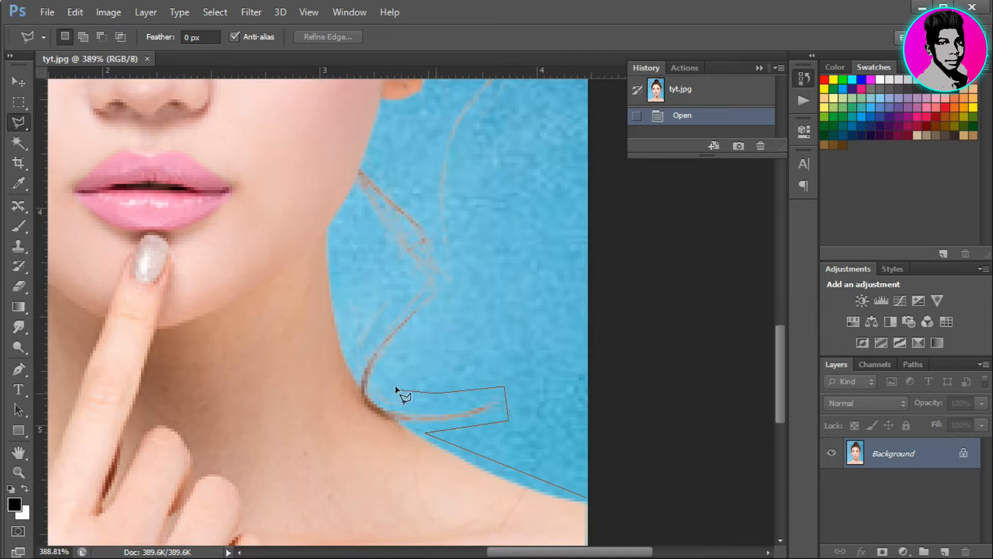
pyautogui.click(459, 303)
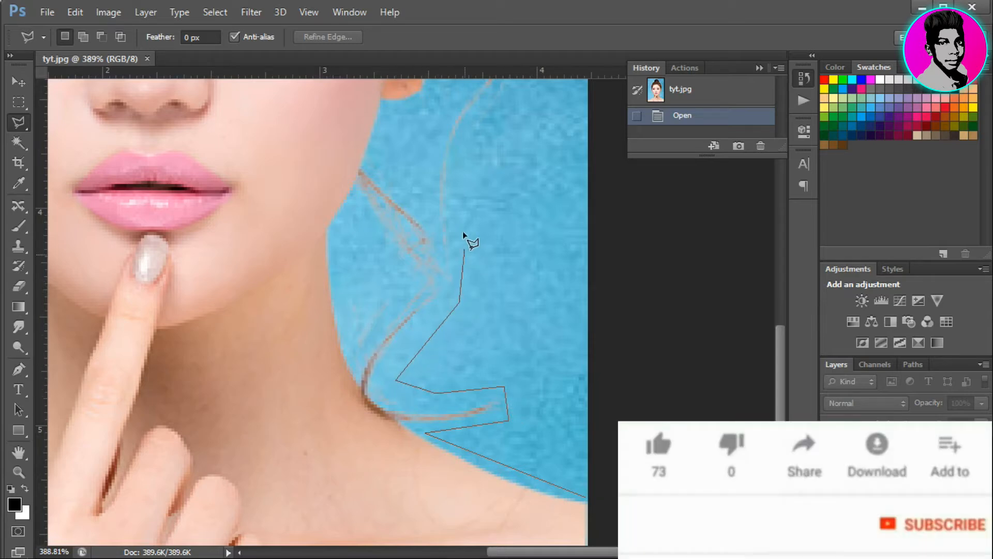
pyautogui.click(474, 162)
pyautogui.click(482, 142)
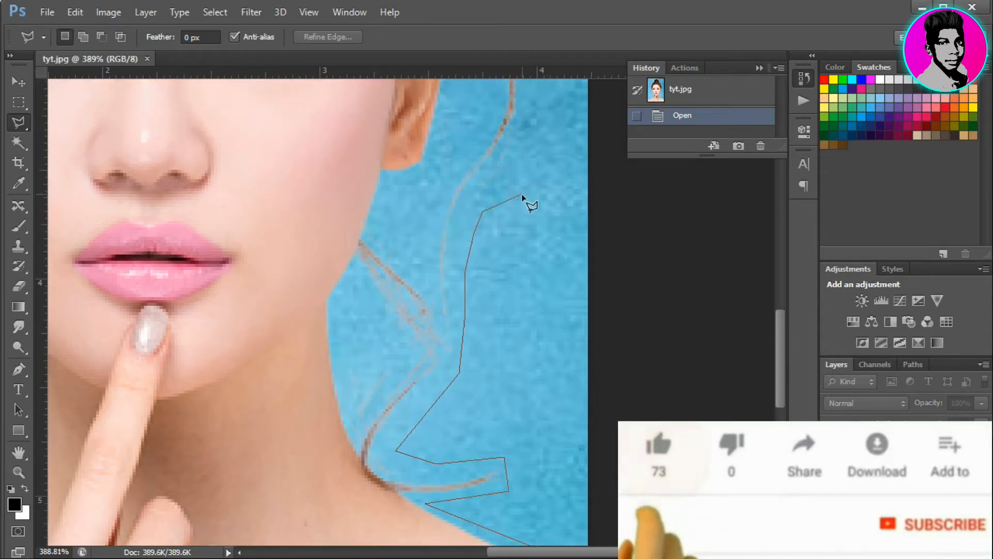
pyautogui.click(535, 87)
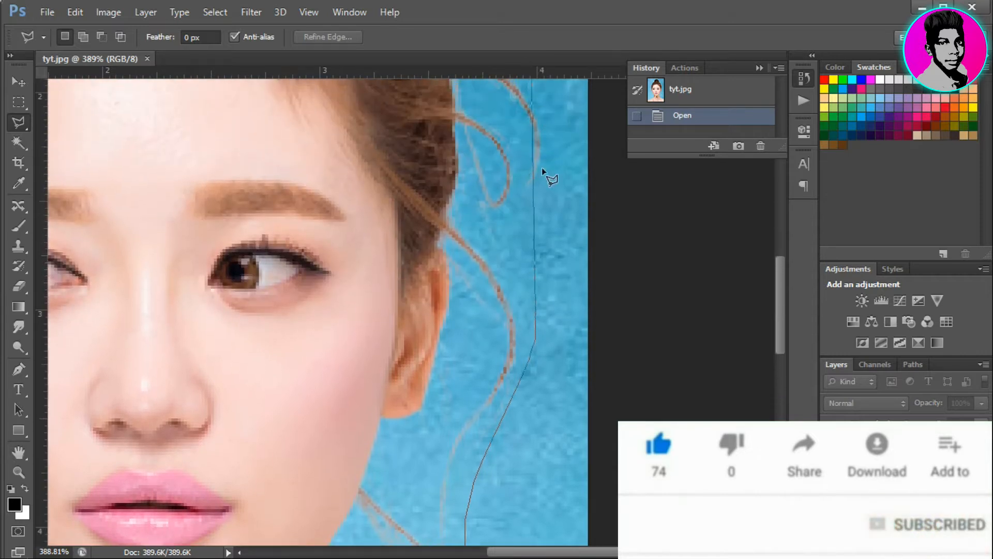
# Step: Continue the lasso outline up the image's right side, around the loose strands beside the ear and head, toward the bun
pyautogui.click(535, 200)
pyautogui.click(543, 101)
pyautogui.click(522, 86)
pyautogui.click(501, 83)
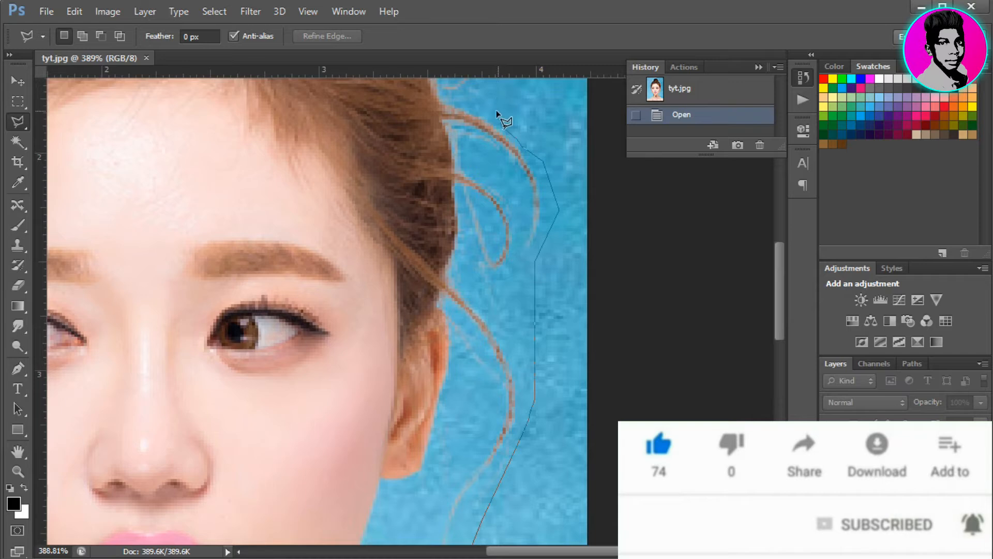
pyautogui.click(502, 124)
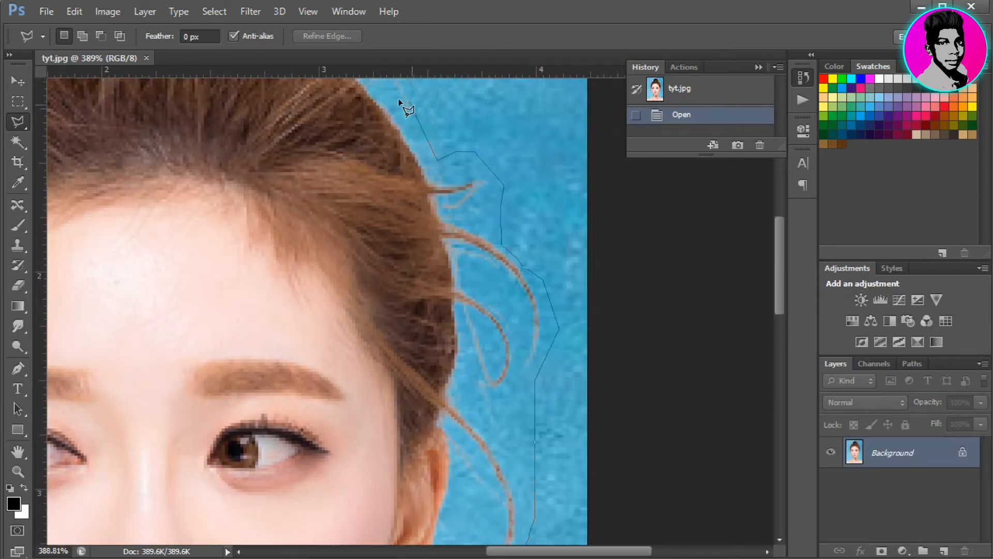
pyautogui.click(411, 106)
pyautogui.click(362, 114)
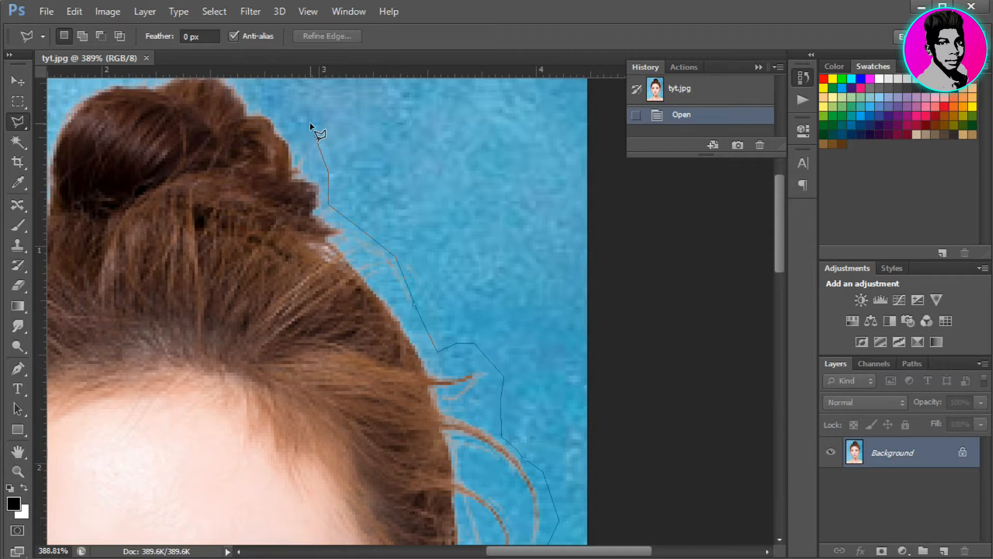
# Step: Carry the lasso outline over the hair bun and around the flyaway strands on the upper left side of the head
pyautogui.click(231, 91)
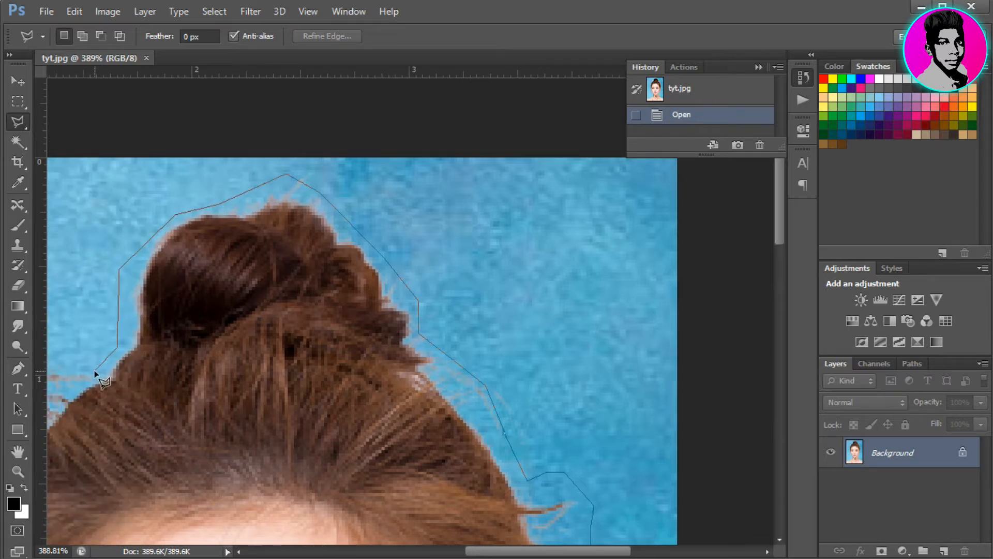
pyautogui.click(195, 367)
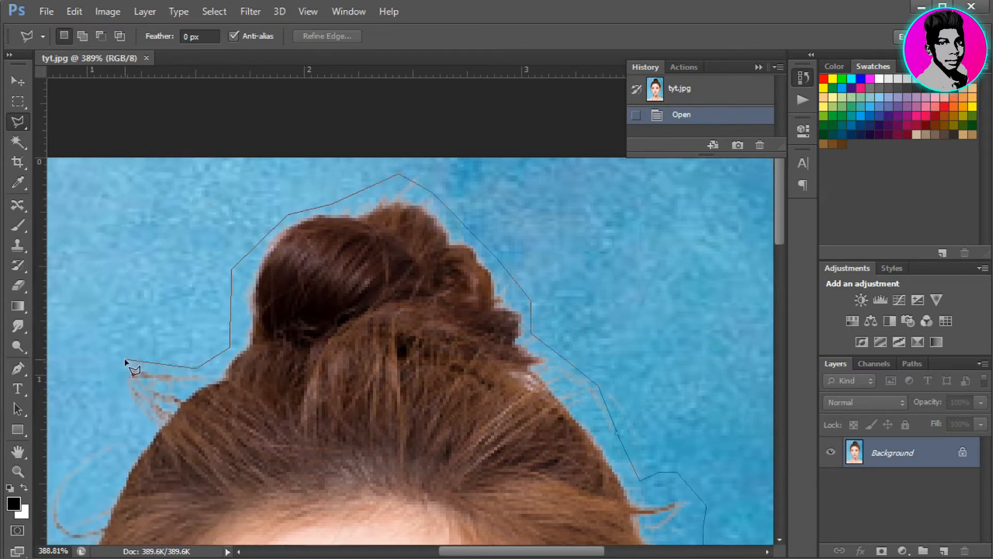
pyautogui.click(114, 355)
pyautogui.click(61, 465)
pyautogui.click(52, 526)
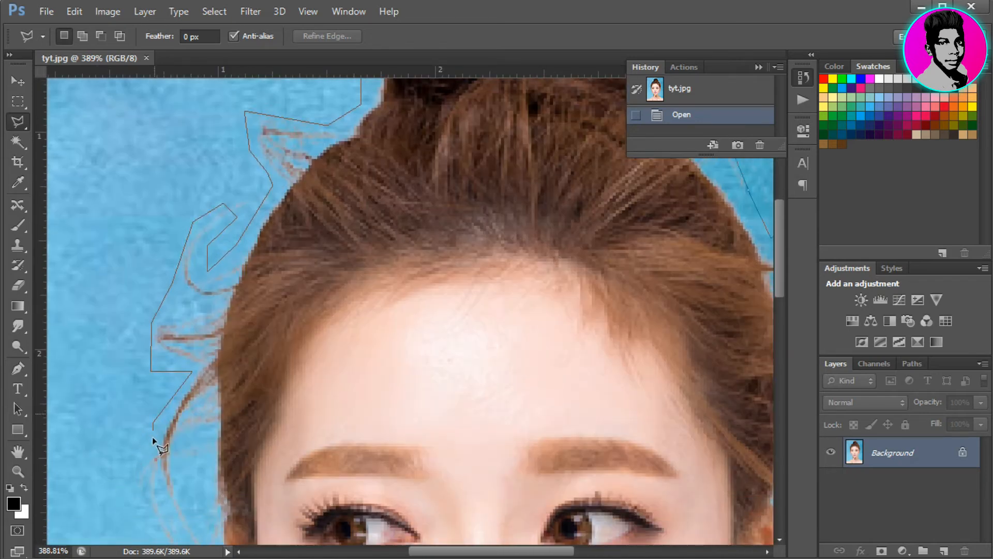
# Step: Trace the lasso outline down the image's left side, outside the long wavy strand beside the face and neck
pyautogui.click(129, 481)
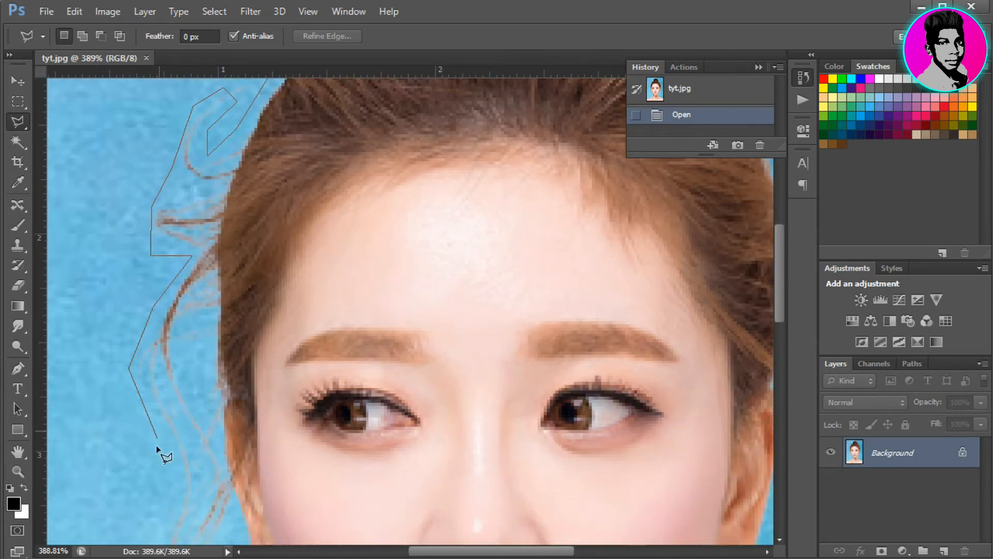
pyautogui.click(166, 456)
pyautogui.click(176, 498)
pyautogui.click(165, 527)
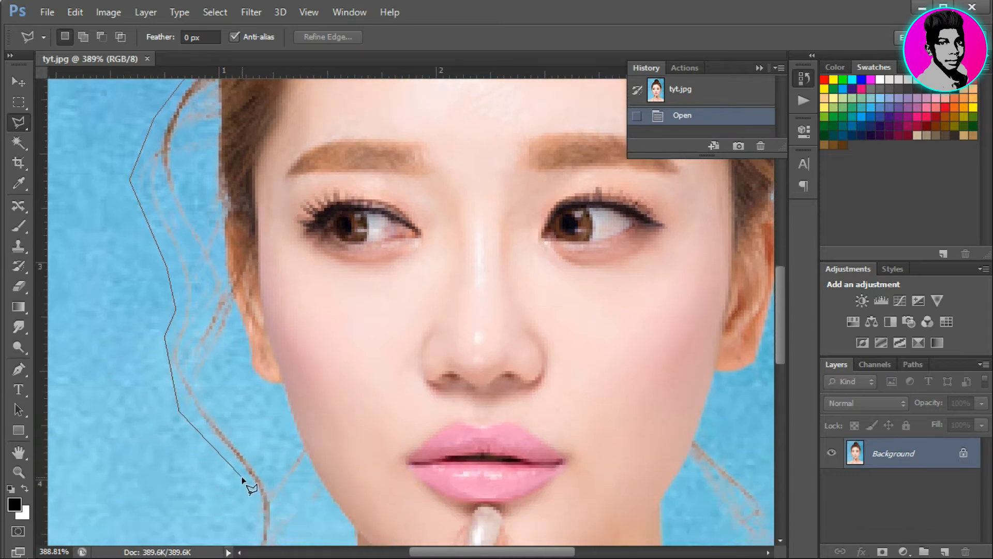
pyautogui.click(249, 543)
pyautogui.click(217, 481)
pyautogui.click(202, 541)
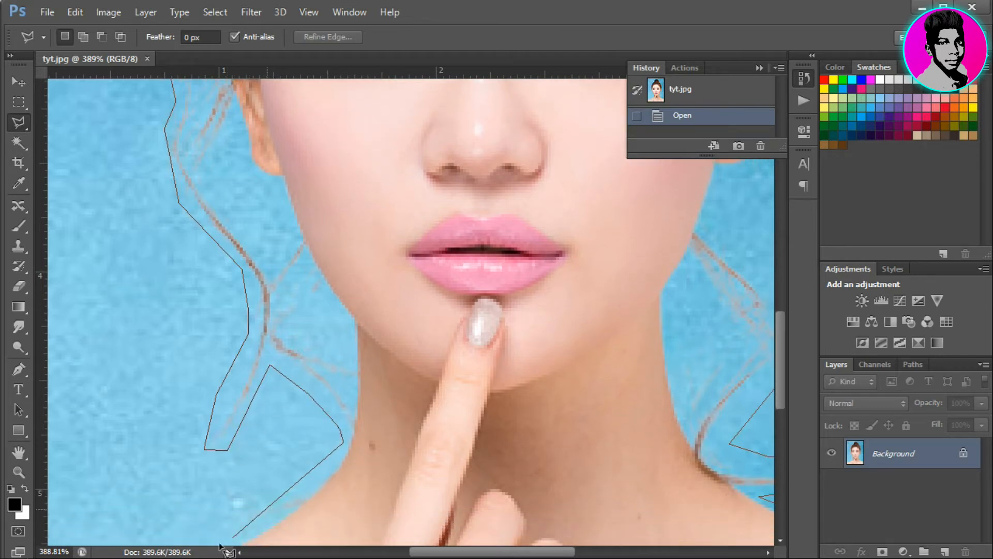
# Step: Follow the left shoulder to the image edge, pass below the canvas and close the lasso selection at the right shoulder
pyautogui.click(154, 495)
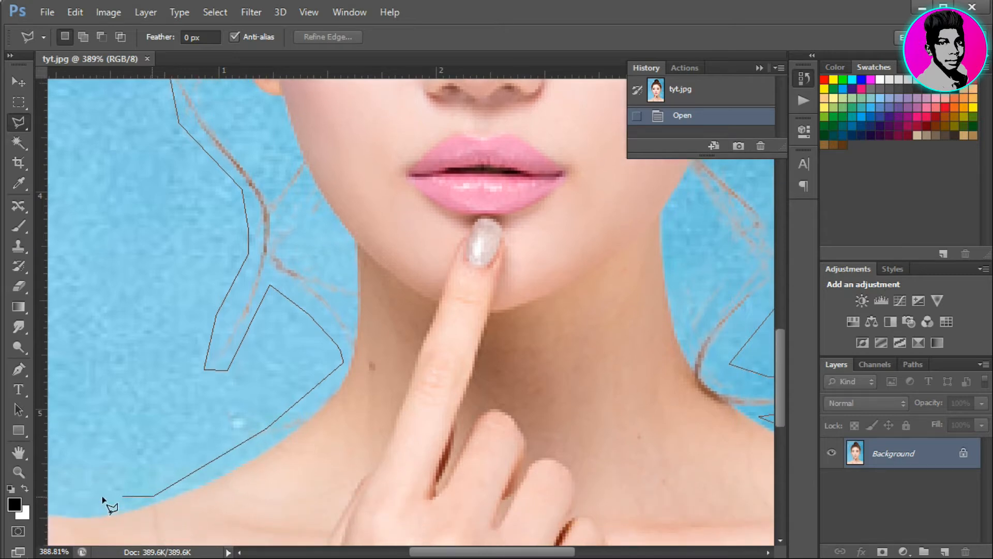
pyautogui.click(178, 502)
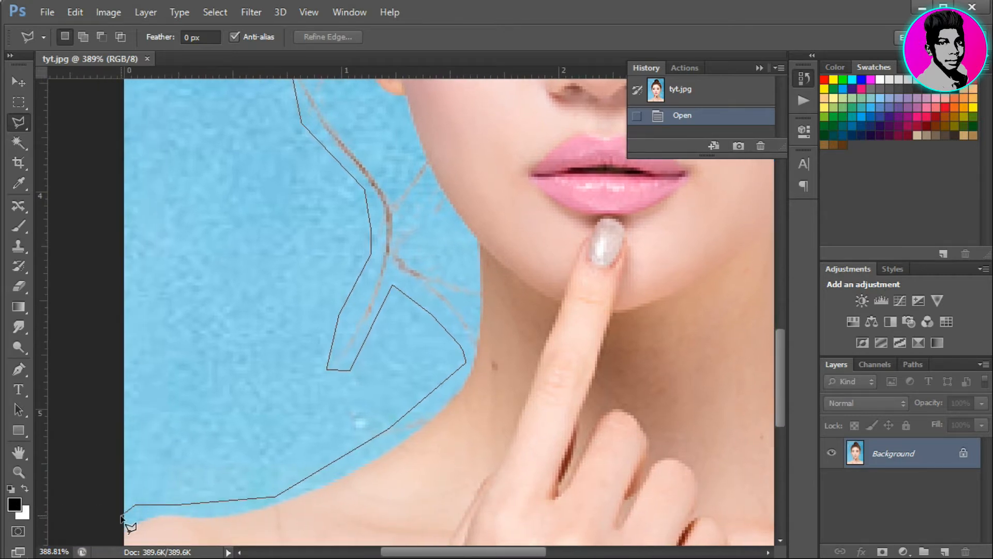
pyautogui.click(109, 544)
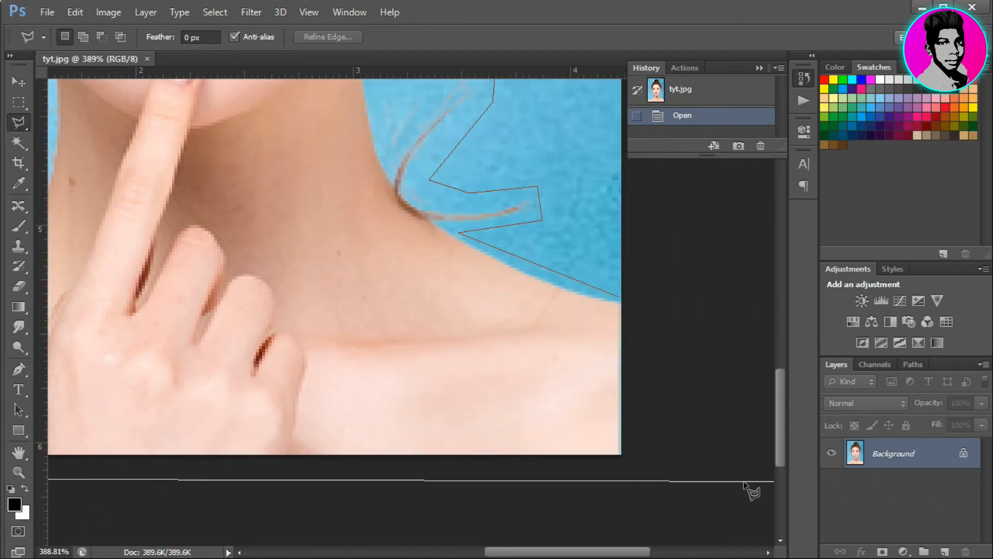
pyautogui.click(628, 473)
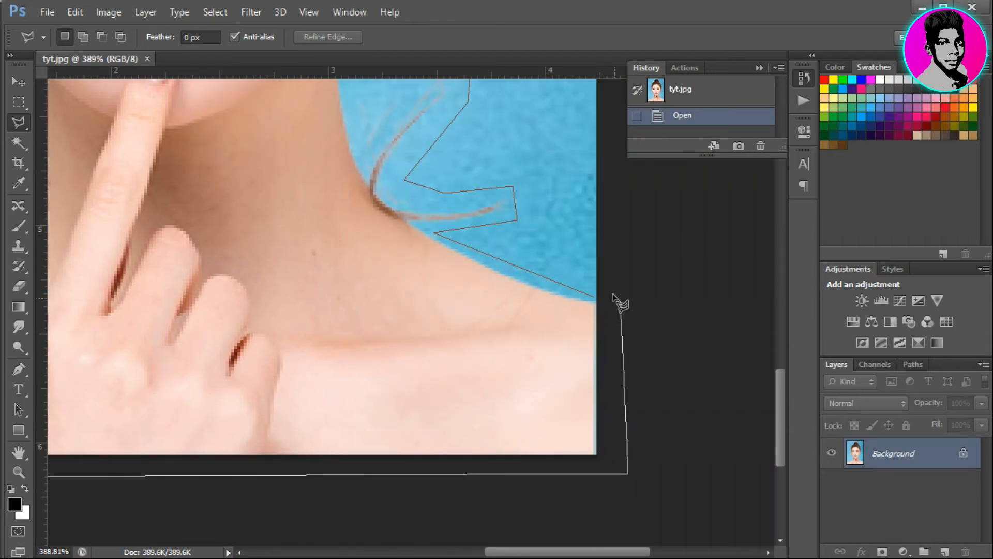
pyautogui.click(615, 309)
# Step: Open Refine Edge for the selection around the woman and set its preview to Overlay
pyautogui.scroll(-2, 523, 321)
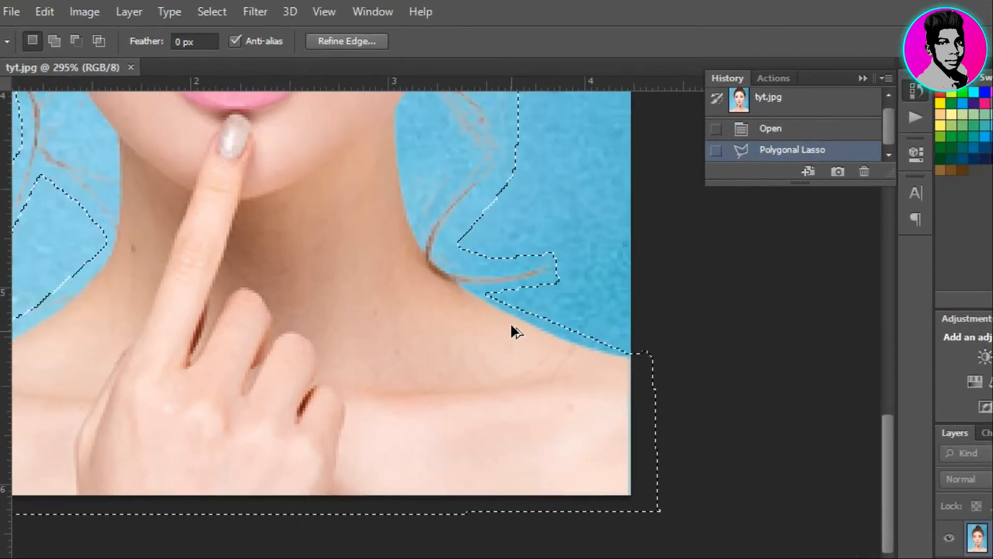
pyautogui.scroll(-3, 512, 331)
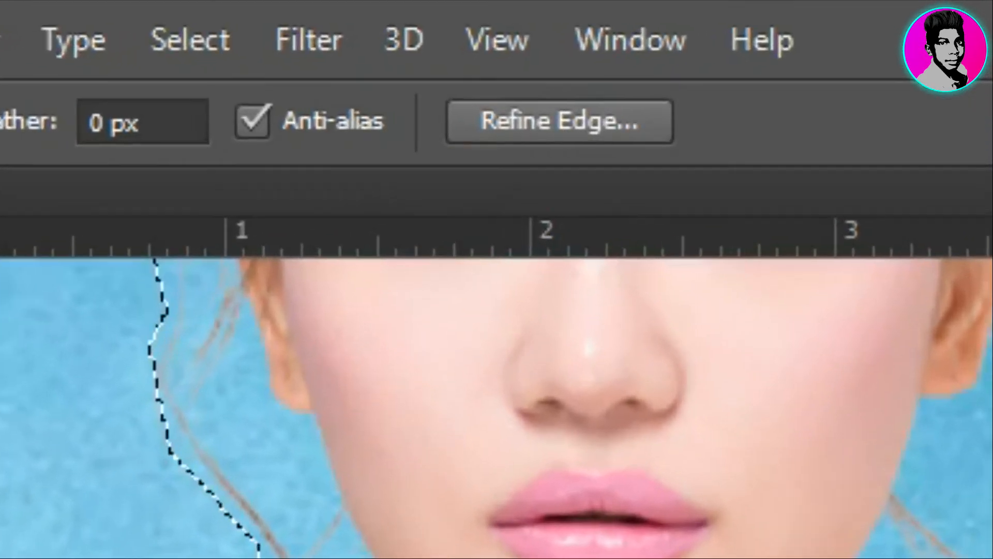
pyautogui.scroll(5, 476, 423)
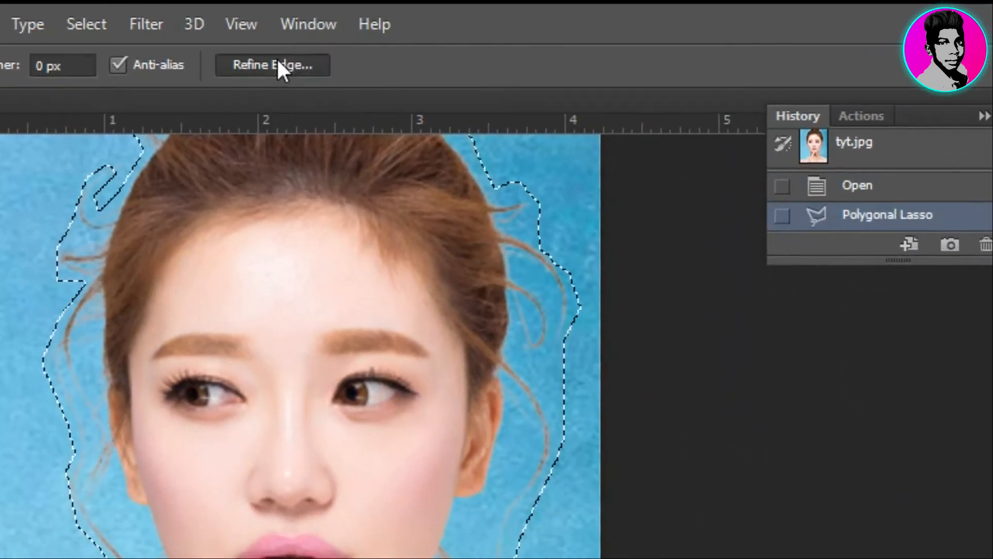
pyautogui.click(277, 65)
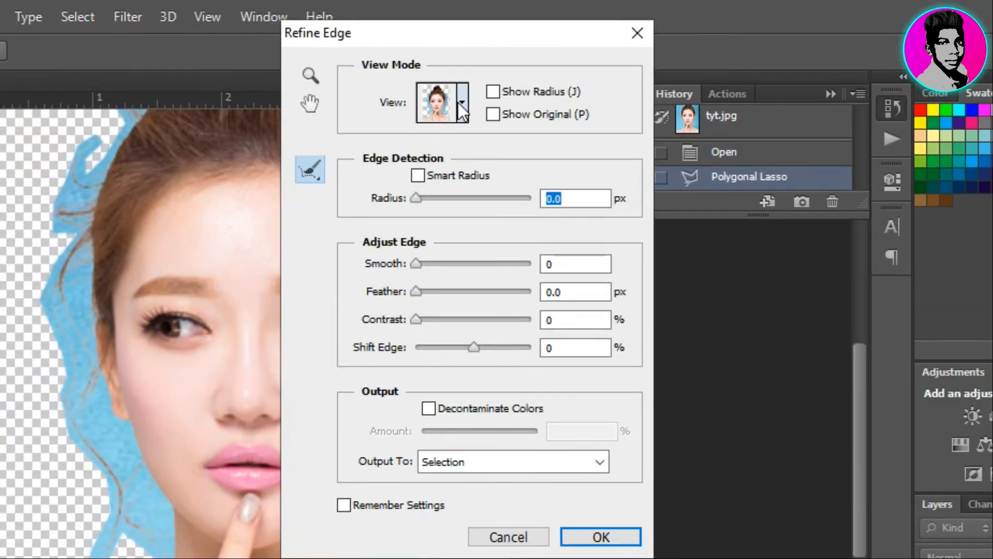
pyautogui.click(463, 104)
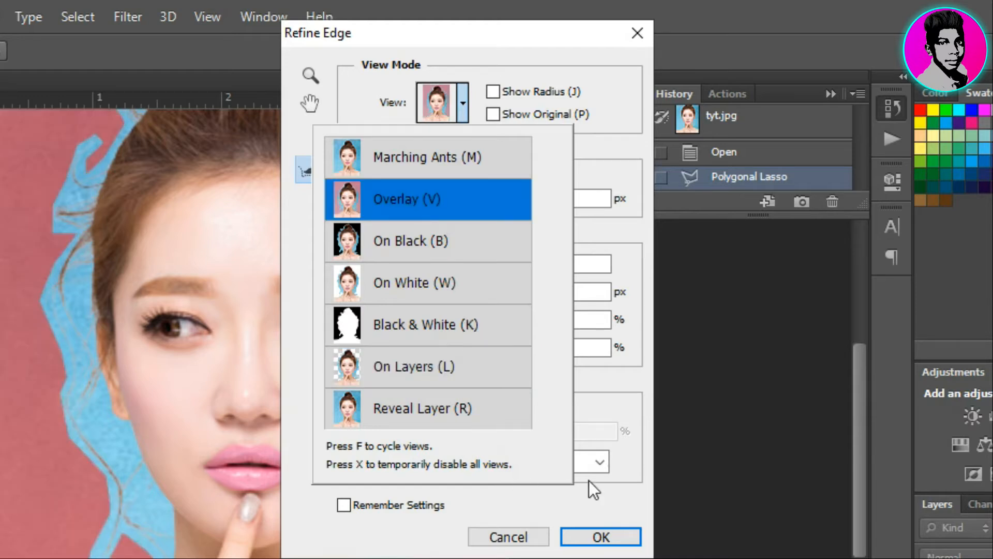
pyautogui.click(610, 499)
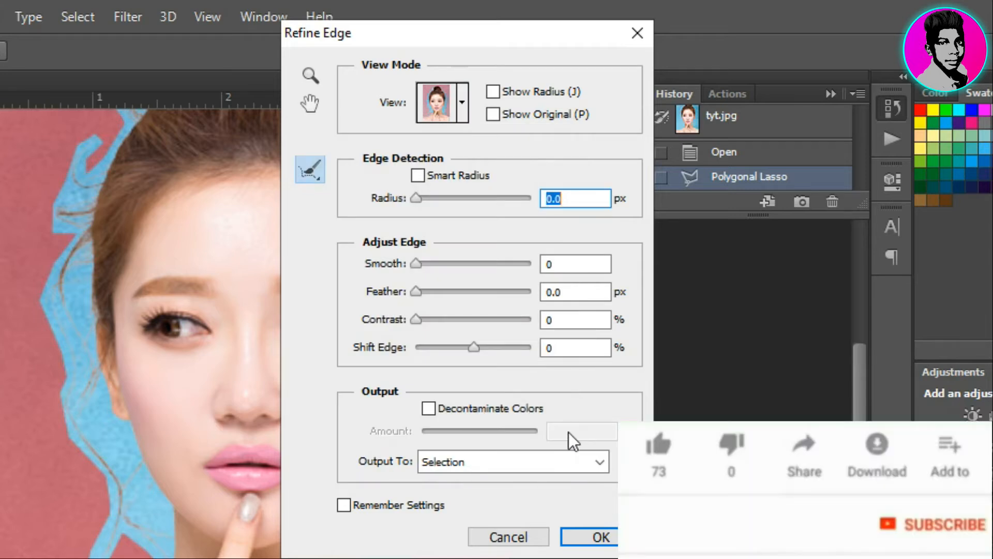
# Step: Set the Refine Edge output to New Layer with Layer Mask
pyautogui.click(579, 468)
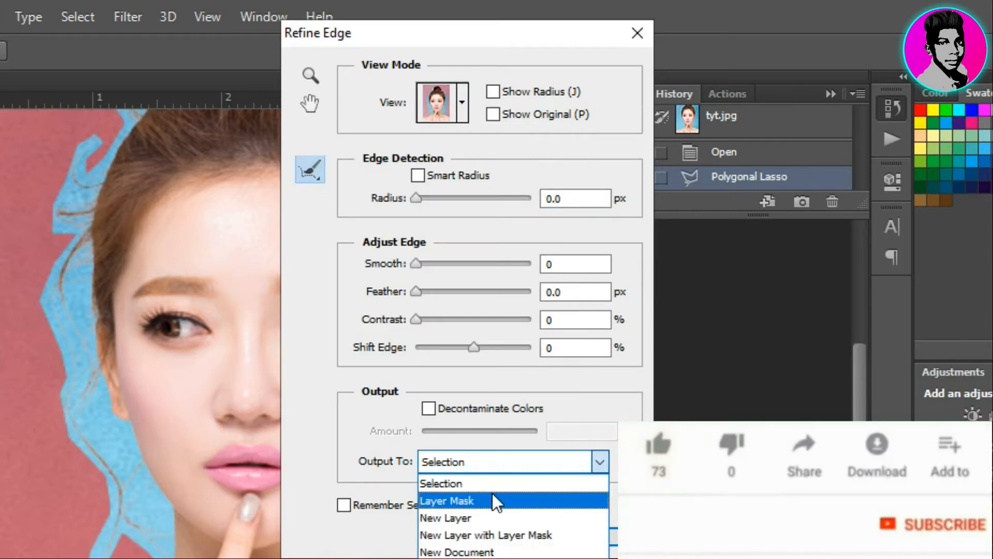
pyautogui.click(517, 517)
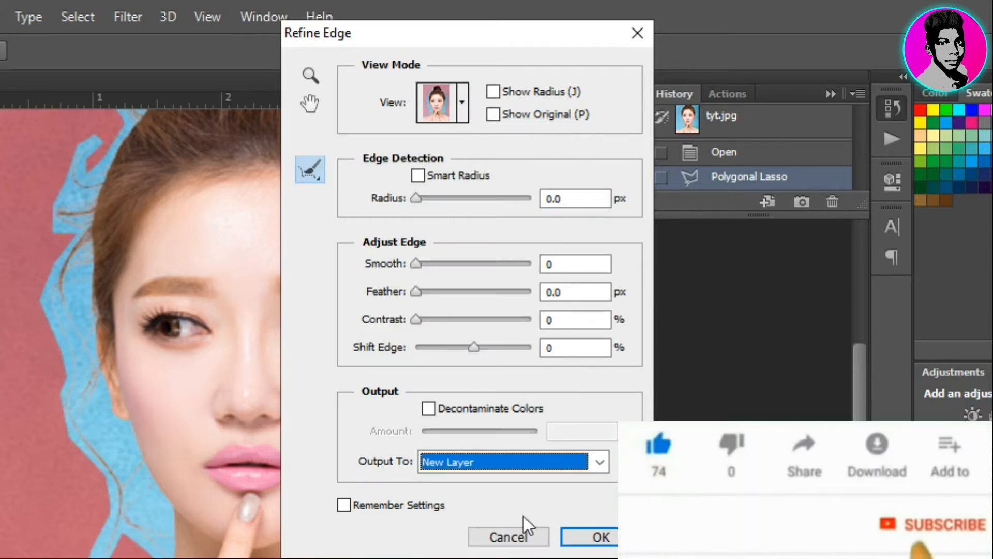
pyautogui.click(554, 461)
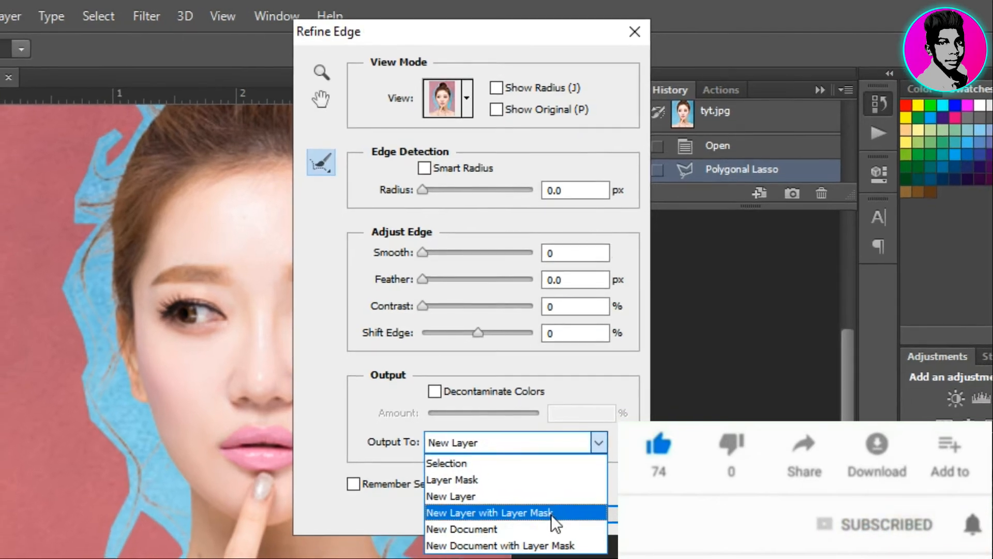
pyautogui.click(547, 488)
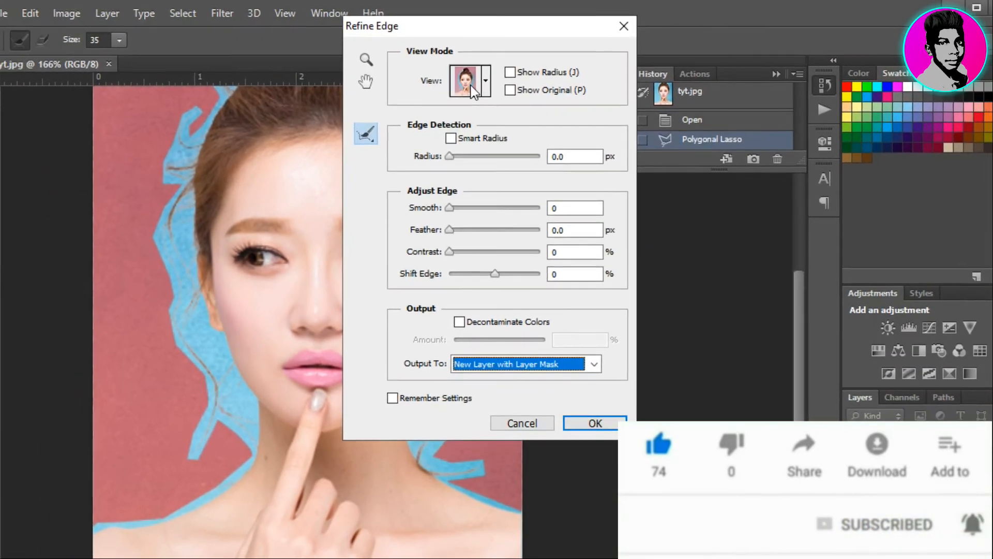
# Step: Uncover the portrait and brush the size 35 Refine Radius tool over the stray hair above the right shoulder
pyautogui.moveTo(407, 27); pyautogui.dragTo(689, 57)
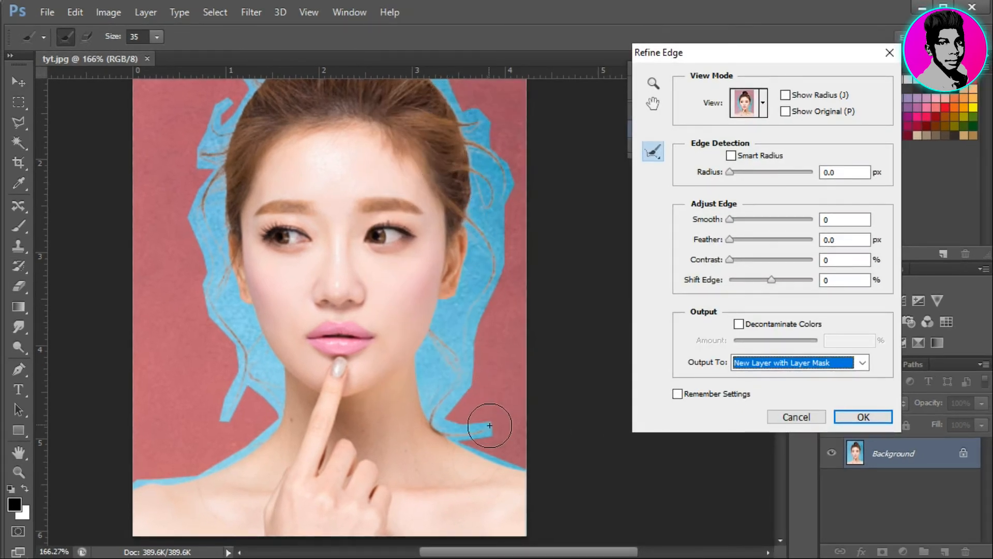
pyautogui.moveTo(489, 425)
pyautogui.mouseDown()
pyautogui.moveTo(492, 417)
pyautogui.moveTo(498, 432)
pyautogui.moveTo(471, 421)
pyautogui.moveTo(547, 457)
pyautogui.moveTo(488, 439)
pyautogui.moveTo(412, 390)
pyautogui.mouseUp()
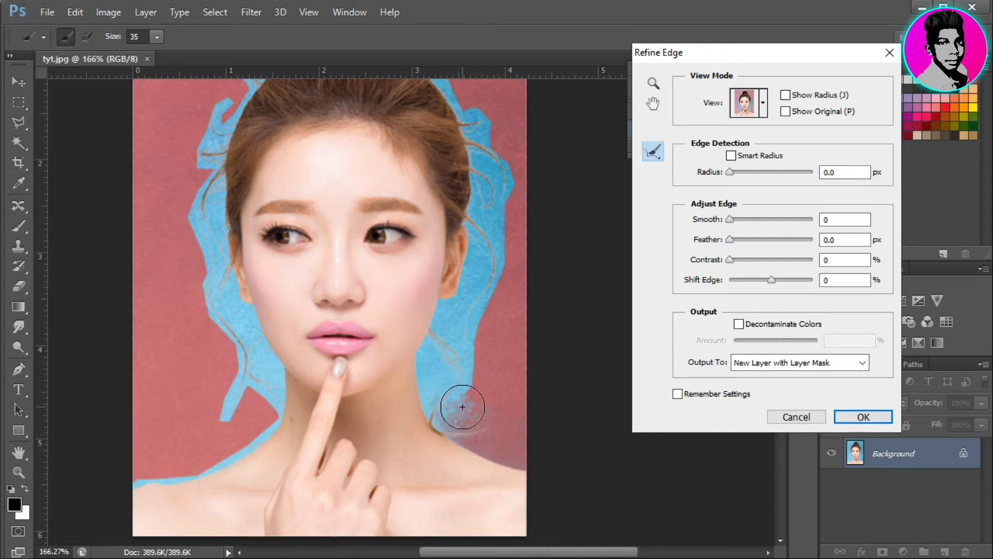
pyautogui.moveTo(456, 414); pyautogui.dragTo(476, 368)
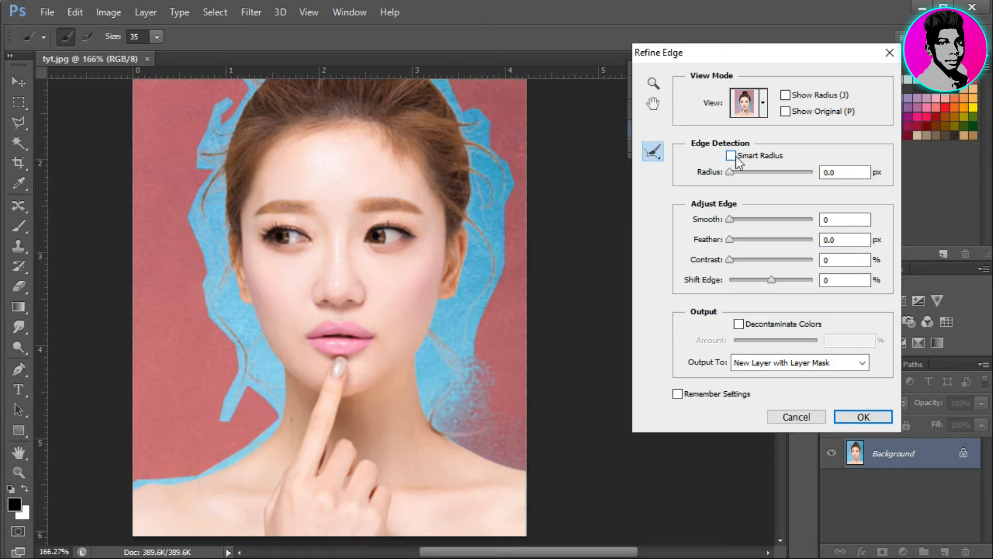
# Step: Set the edge detection radius to 8.2 px and refine the stray hair between the neck and the right shoulder
pyautogui.moveTo(753, 169); pyautogui.dragTo(759, 171)
pyautogui.moveTo(488, 390); pyautogui.dragTo(467, 399)
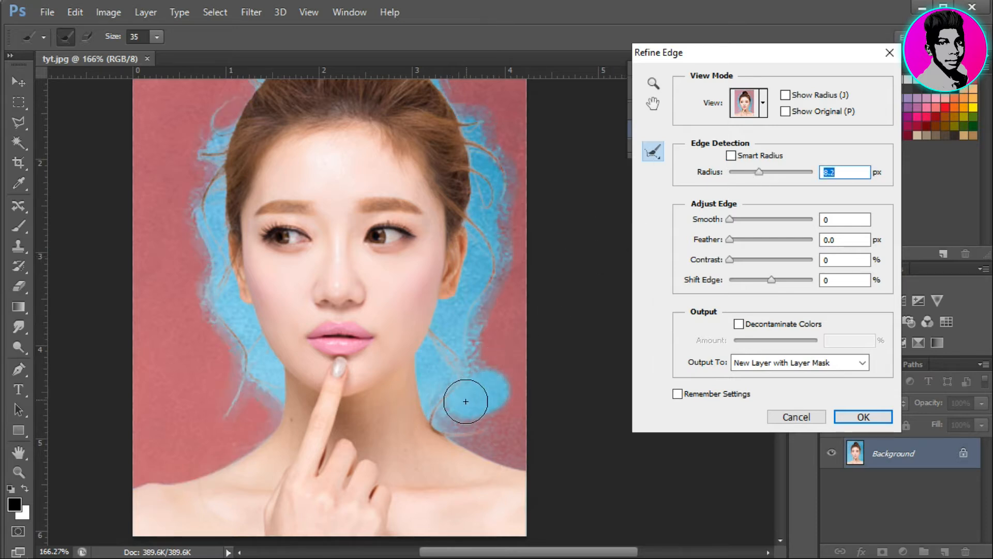
pyautogui.moveTo(516, 425)
pyautogui.mouseDown()
pyautogui.moveTo(512, 437)
pyautogui.moveTo(452, 401)
pyautogui.mouseUp()
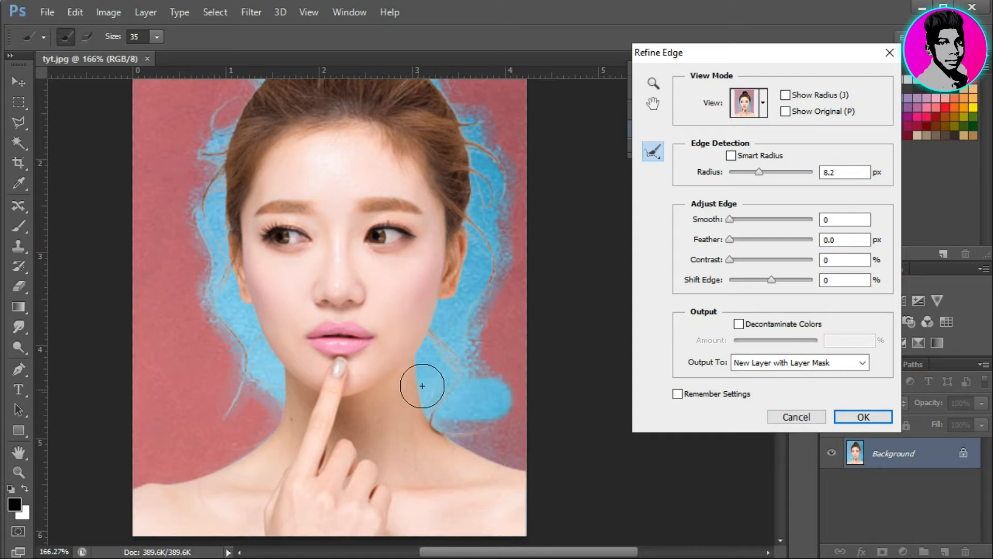
pyautogui.moveTo(445, 383); pyautogui.dragTo(452, 395)
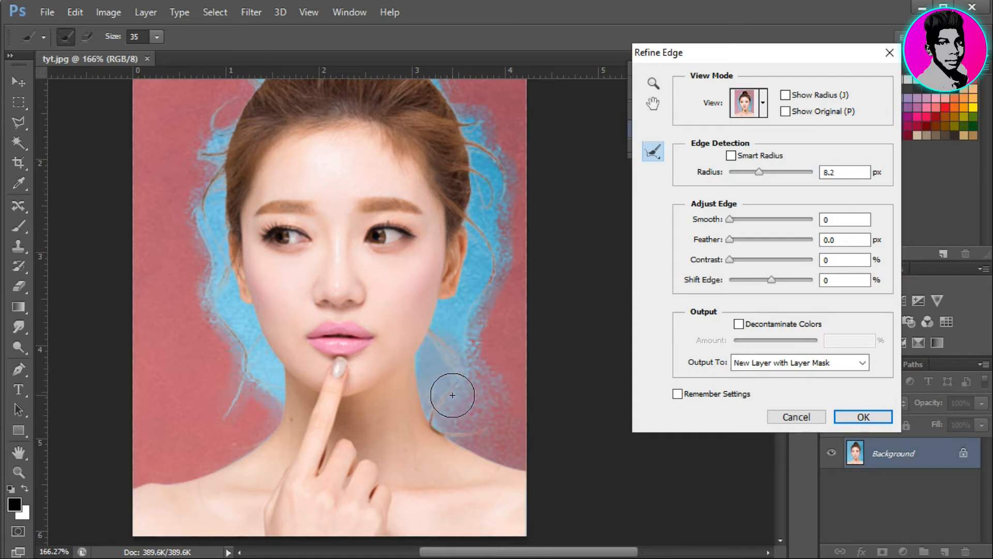
pyautogui.moveTo(424, 355)
pyautogui.mouseDown()
pyautogui.moveTo(432, 408)
pyautogui.moveTo(450, 424)
pyautogui.mouseUp()
# Step: Brush the Refine Radius tool up the right side of the face and hair to the bun
pyautogui.moveTo(443, 341)
pyautogui.mouseDown()
pyautogui.moveTo(481, 289)
pyautogui.moveTo(468, 360)
pyautogui.moveTo(460, 348)
pyautogui.moveTo(481, 303)
pyautogui.moveTo(463, 334)
pyautogui.moveTo(489, 303)
pyautogui.moveTo(489, 221)
pyautogui.moveTo(467, 221)
pyautogui.moveTo(475, 194)
pyautogui.moveTo(493, 219)
pyautogui.moveTo(490, 241)
pyautogui.moveTo(486, 140)
pyautogui.moveTo(497, 185)
pyautogui.mouseUp()
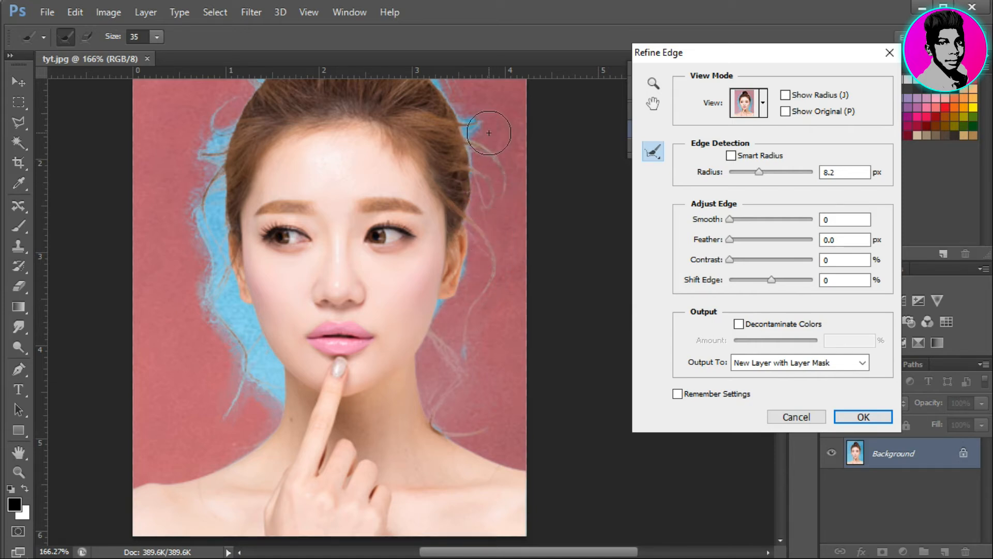
pyautogui.moveTo(485, 137); pyautogui.dragTo(477, 102)
pyautogui.scroll(2, 490, 110)
pyautogui.scroll(2, 491, 110)
pyautogui.moveTo(489, 189)
pyautogui.mouseDown()
pyautogui.moveTo(433, 147)
pyautogui.moveTo(415, 116)
pyautogui.mouseUp()
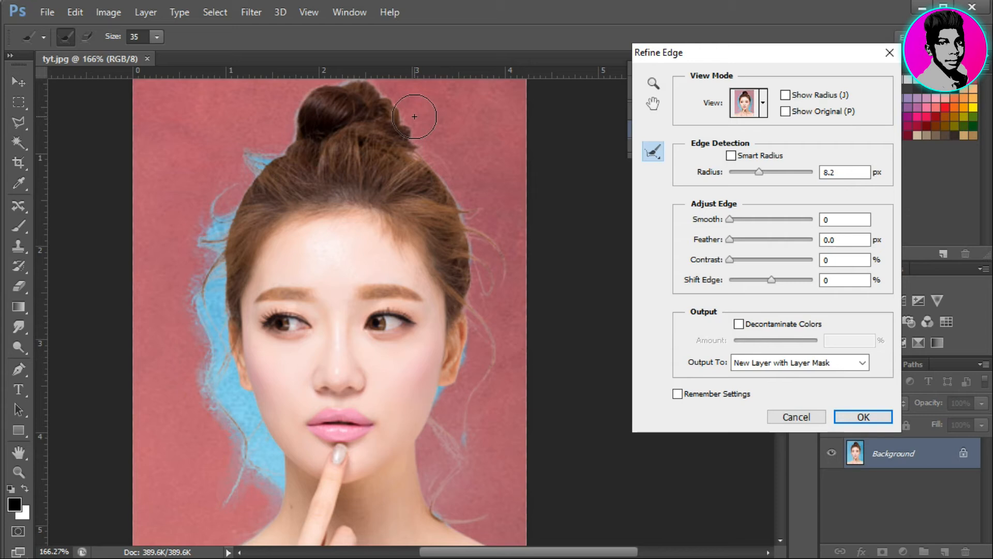
# Step: Touch up the hair edge beside the neck, ear and temple on the right side, undoing the last dab
pyautogui.moveTo(468, 450); pyautogui.dragTo(479, 464)
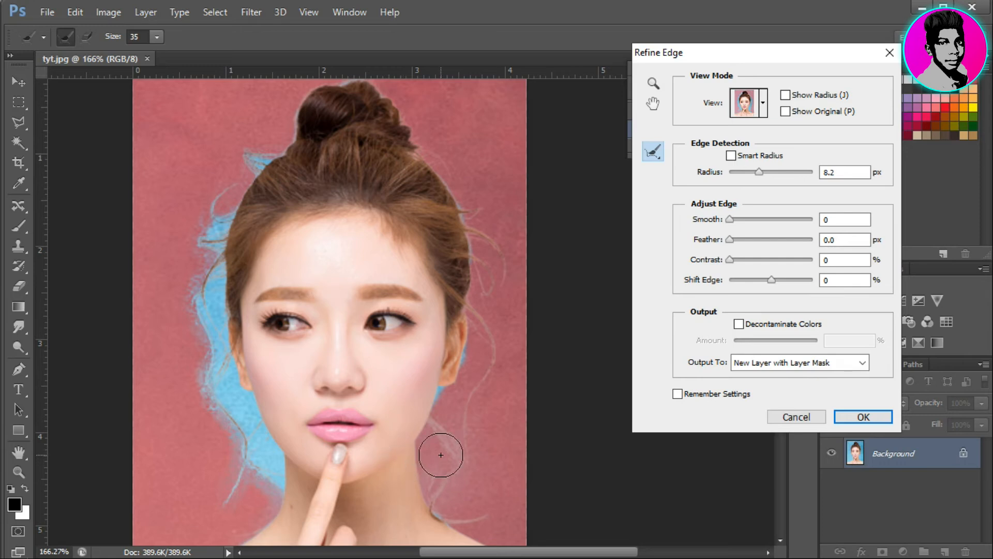
pyautogui.moveTo(437, 497); pyautogui.dragTo(461, 511)
pyautogui.click(454, 511)
pyautogui.click(444, 397)
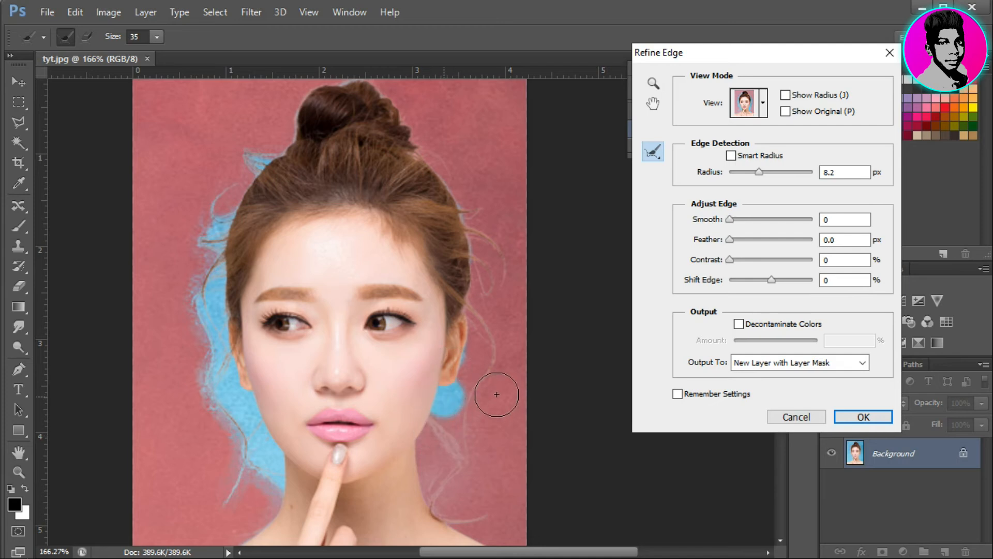
pyautogui.click(472, 359)
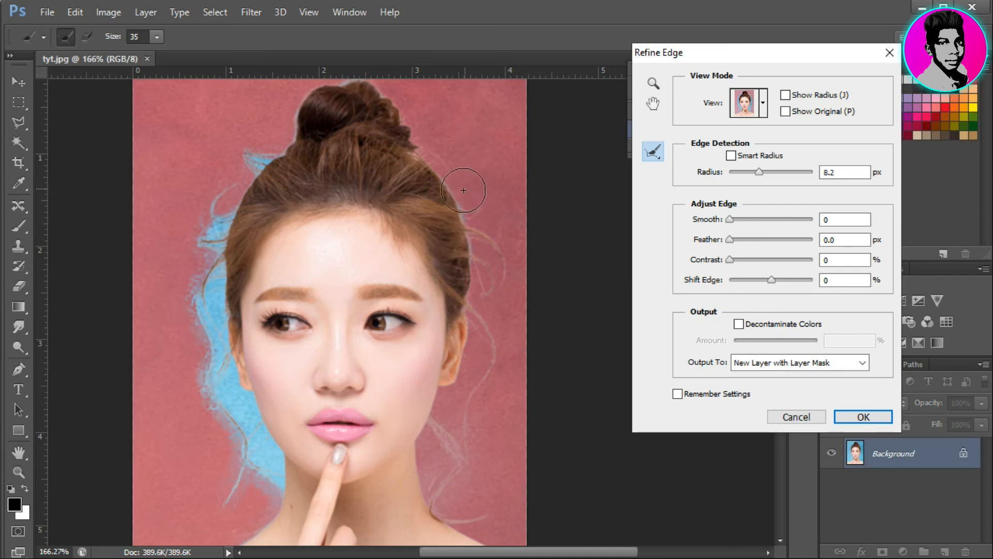
pyautogui.click(485, 240)
pyautogui.hotkey('ctrl', 'z')
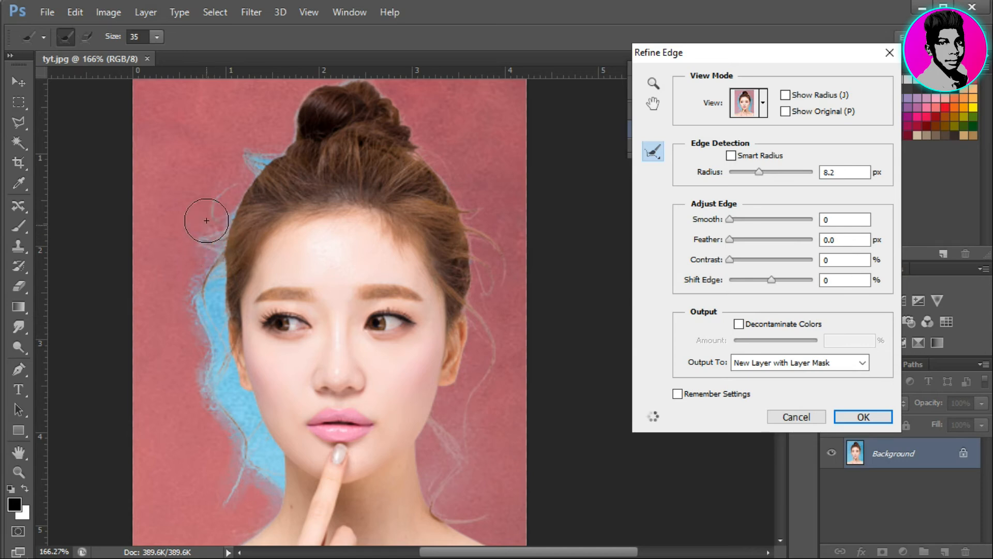
# Step: Refine the hair edge from the left of the bun down the left side of the face to the shoulder
pyautogui.moveTo(250, 155); pyautogui.dragTo(259, 156)
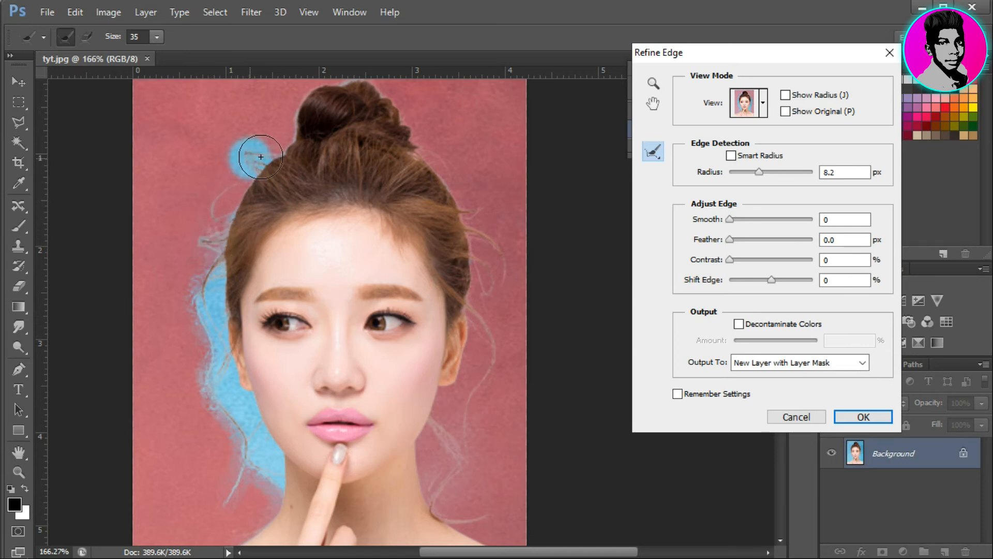
pyautogui.click(285, 123)
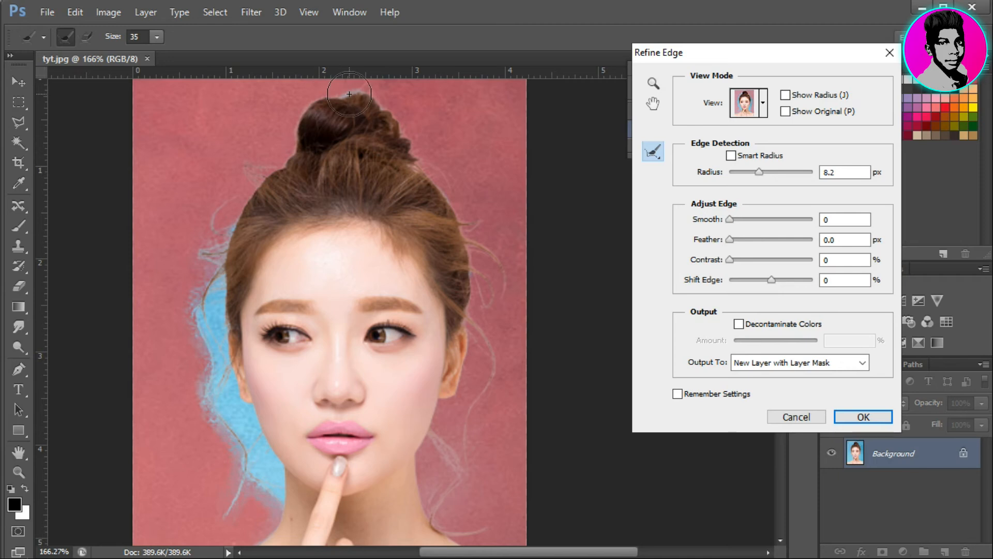
pyautogui.scroll(-2, 199, 307)
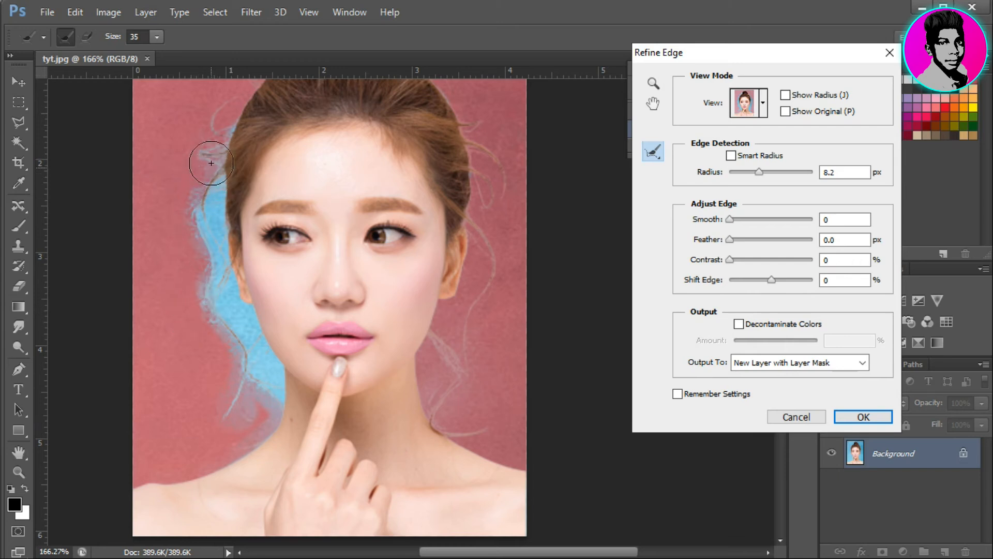
pyautogui.moveTo(217, 121)
pyautogui.mouseDown()
pyautogui.moveTo(213, 207)
pyautogui.moveTo(217, 200)
pyautogui.moveTo(207, 215)
pyautogui.moveTo(231, 319)
pyautogui.moveTo(268, 369)
pyautogui.moveTo(273, 384)
pyautogui.moveTo(251, 350)
pyautogui.moveTo(273, 416)
pyautogui.mouseUp()
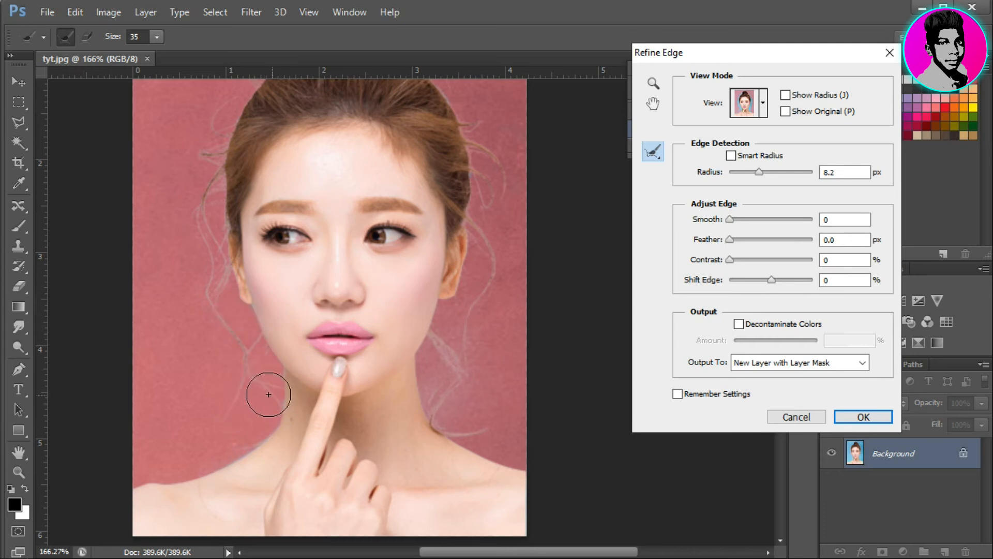
# Step: Touch up the loose strands on both sides and the left shoulder edge, and apply the Refine Edge result
pyautogui.moveTo(209, 259)
pyautogui.mouseDown()
pyautogui.moveTo(215, 306)
pyautogui.moveTo(236, 341)
pyautogui.mouseUp()
pyautogui.moveTo(446, 346)
pyautogui.mouseDown()
pyautogui.moveTo(446, 396)
pyautogui.moveTo(468, 419)
pyautogui.mouseUp()
pyautogui.scroll(5, 381, 317)
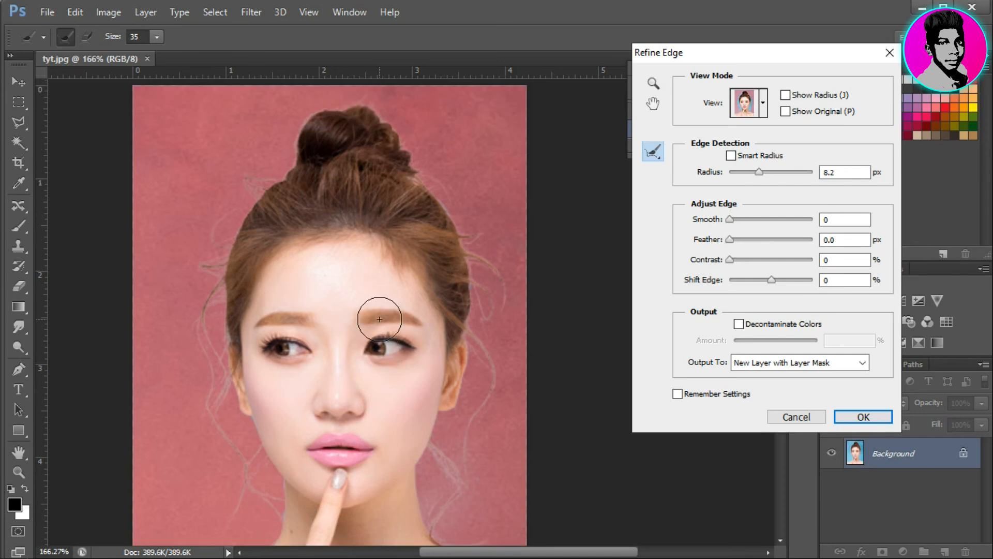
pyautogui.scroll(-6, 438, 263)
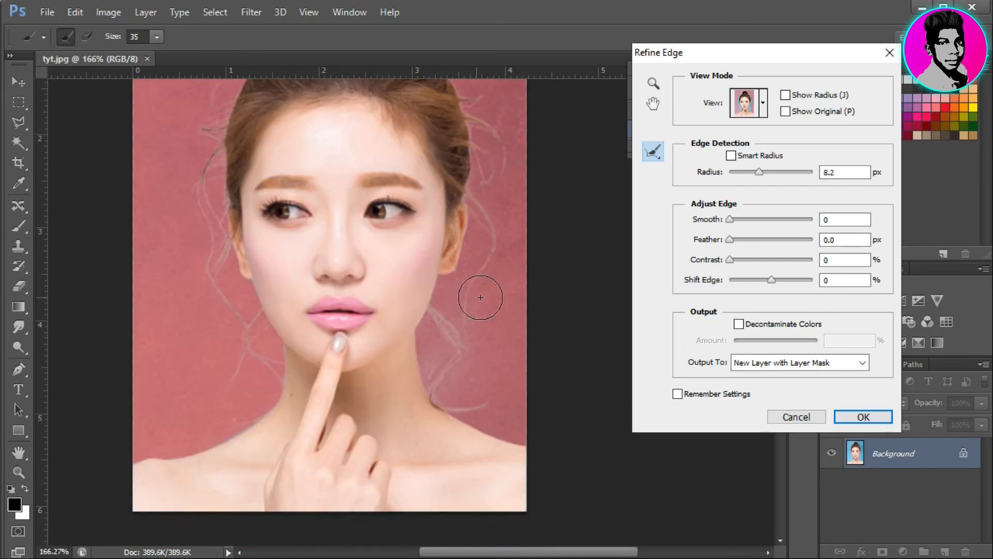
pyautogui.moveTo(261, 398); pyautogui.dragTo(136, 446)
pyautogui.click(871, 415)
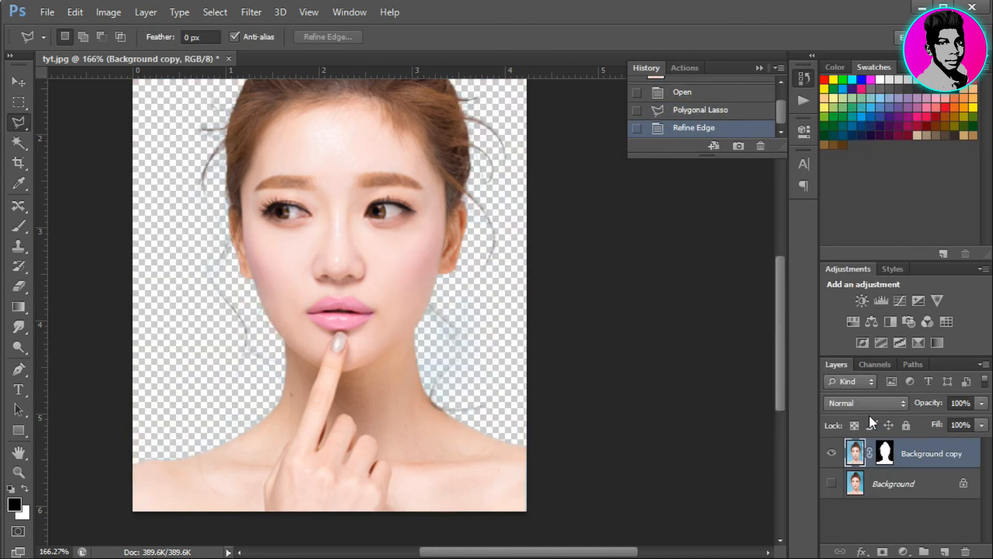
# Step: Examine the cutout's hair edges and compare it with the original by toggling the Background layer's visibility
pyautogui.scroll(4, 468, 253)
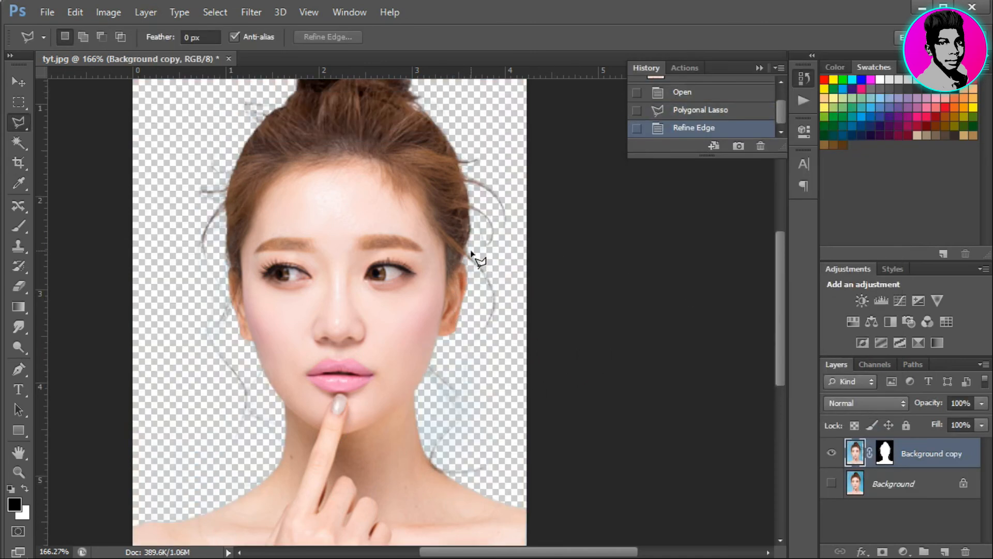
pyautogui.scroll(1, 471, 253)
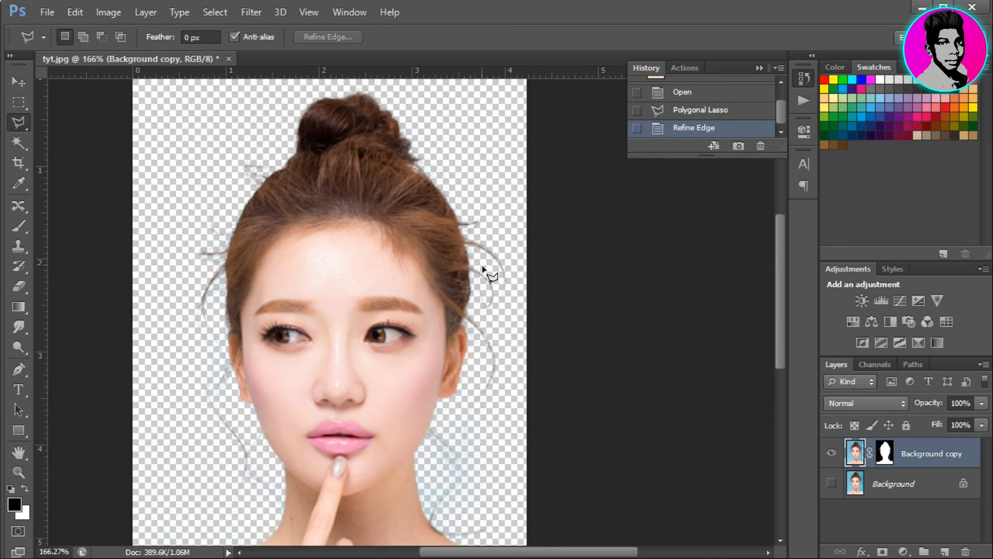
pyautogui.scroll(-2, 444, 294)
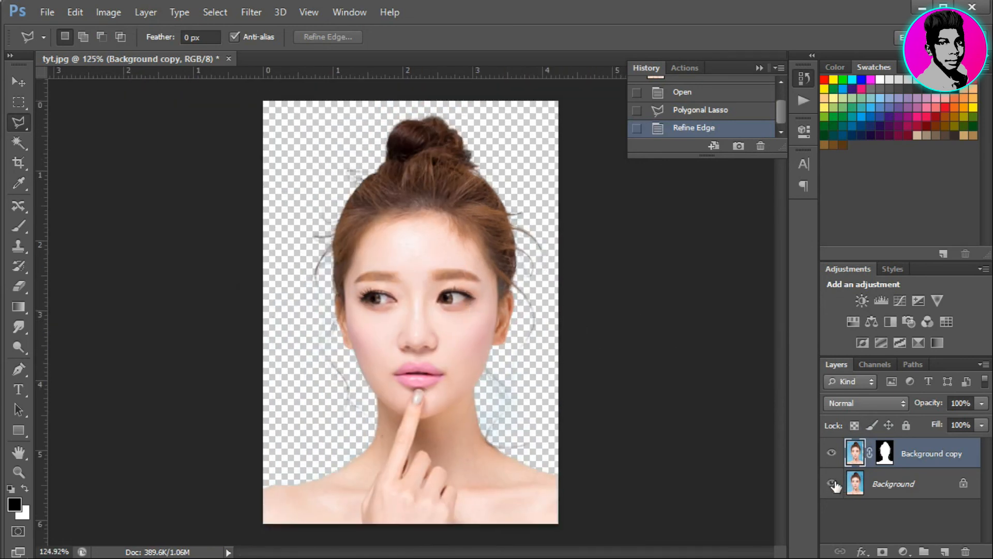
pyautogui.click(832, 483)
pyautogui.click(832, 483)
pyautogui.click(832, 483)
pyautogui.click(832, 483)
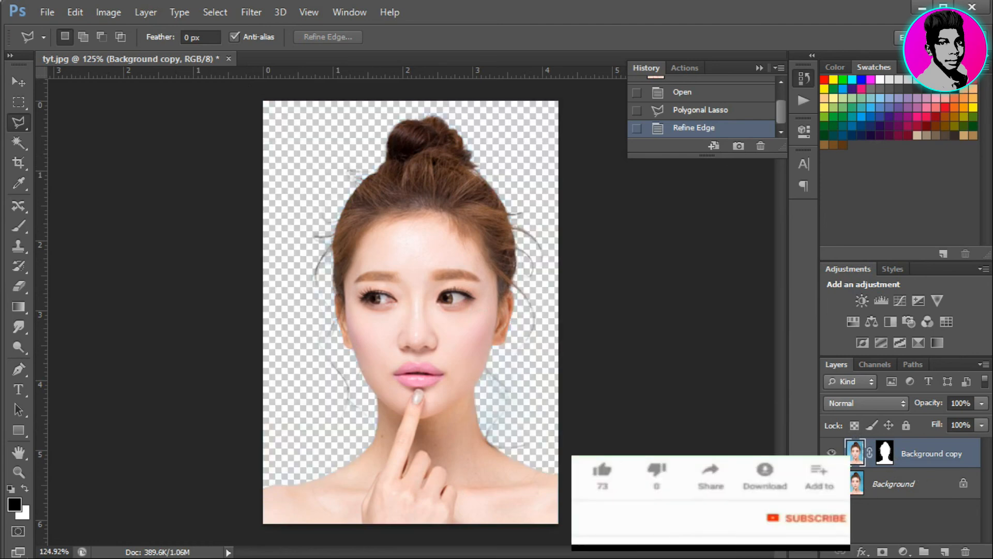
pyautogui.click(833, 483)
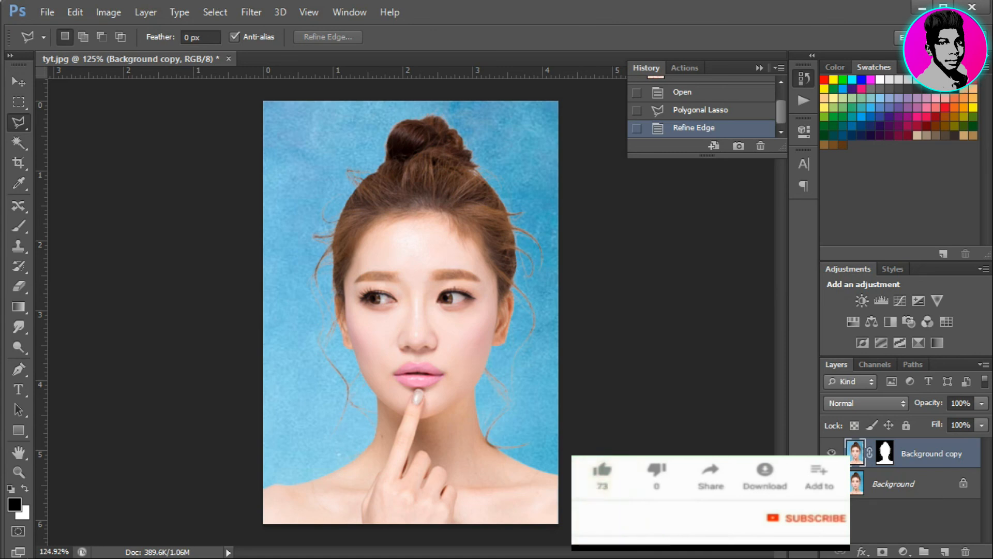
pyautogui.click(832, 483)
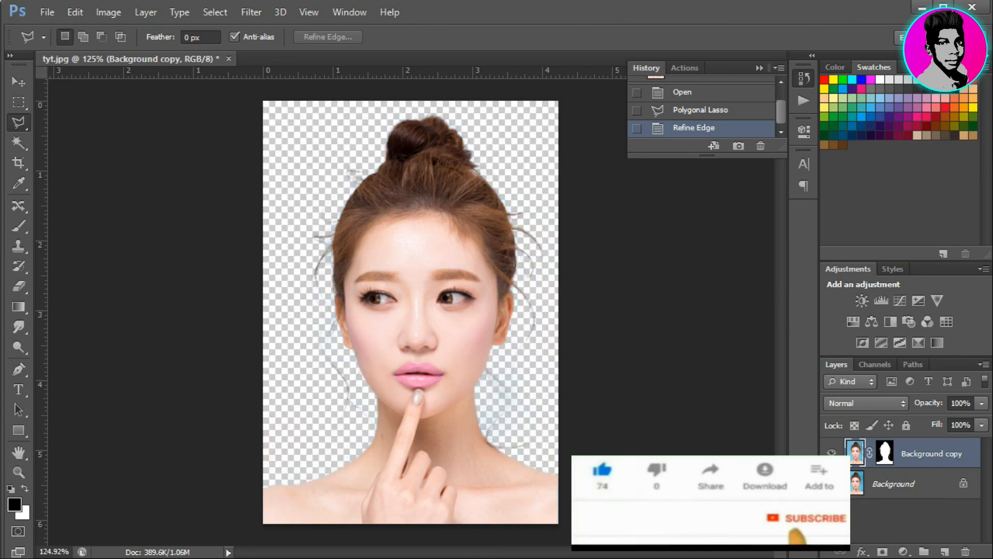